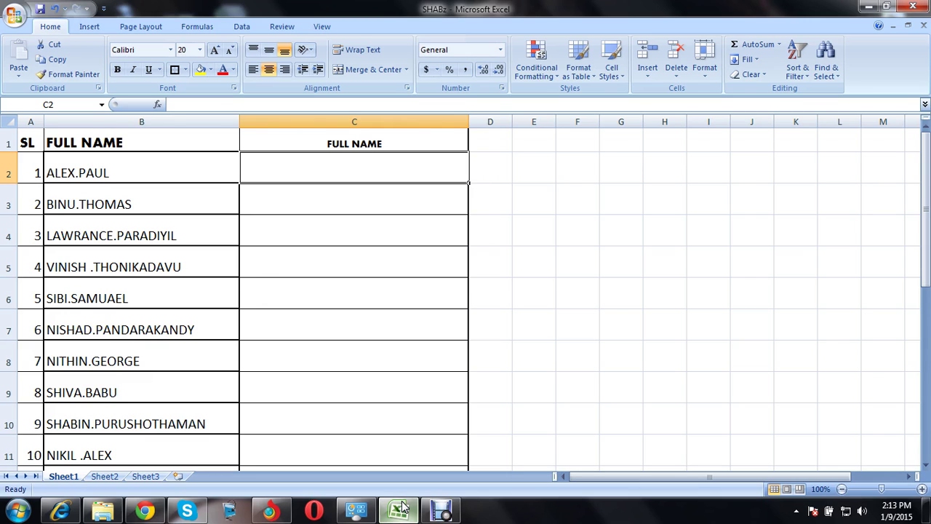
left_click(109, 205)
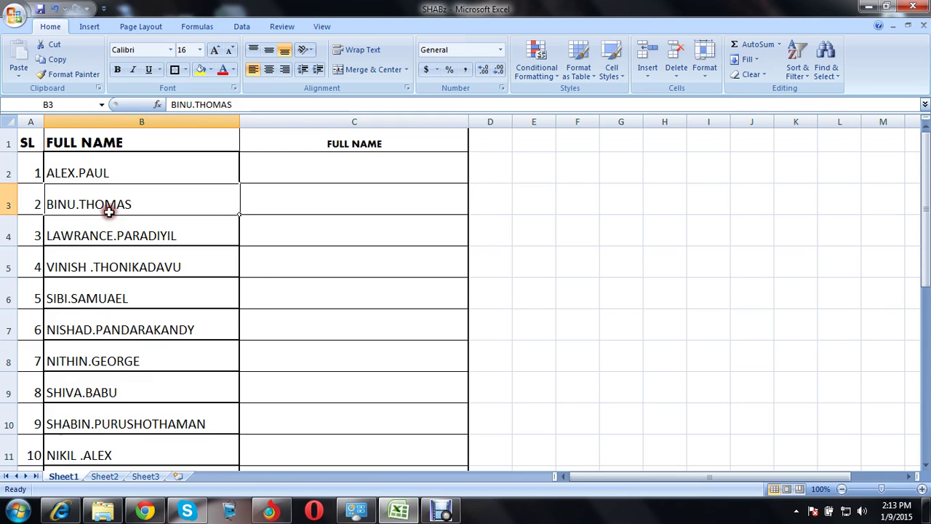
left_click(106, 176)
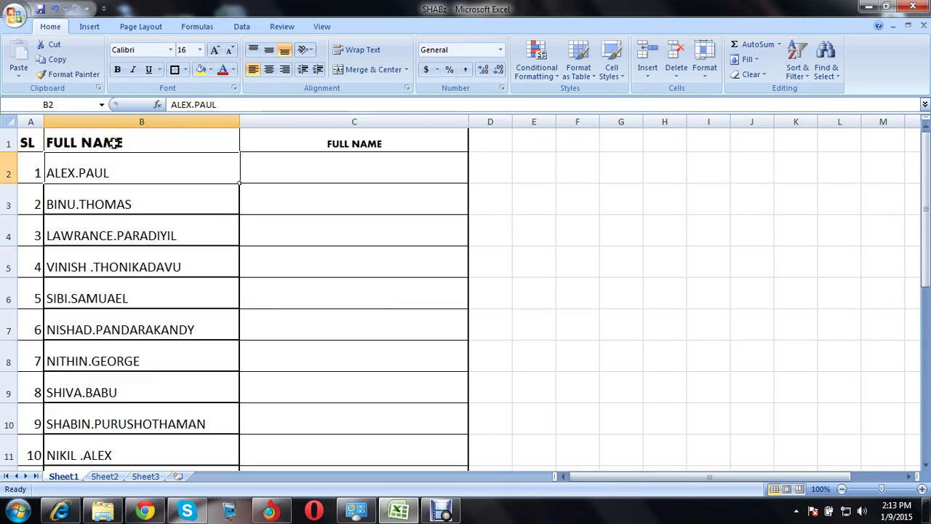
left_click(114, 143)
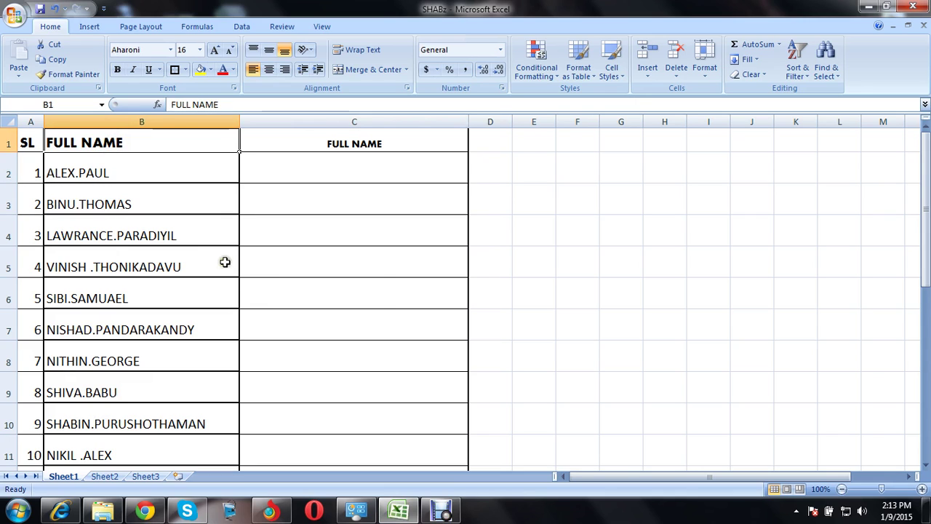
Step: Enter a LOWER formula in cell C2 that converts the name in B2 to lowercase
left_click(347, 178)
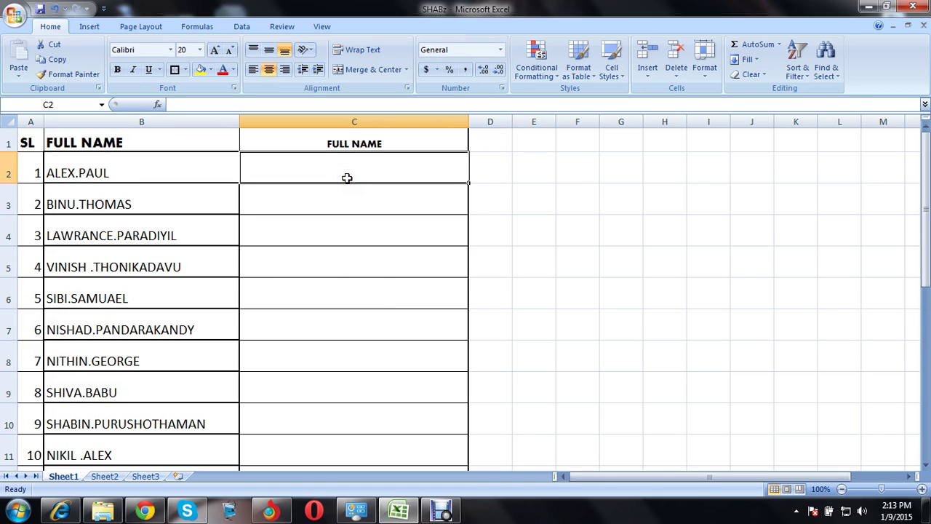
type("=")
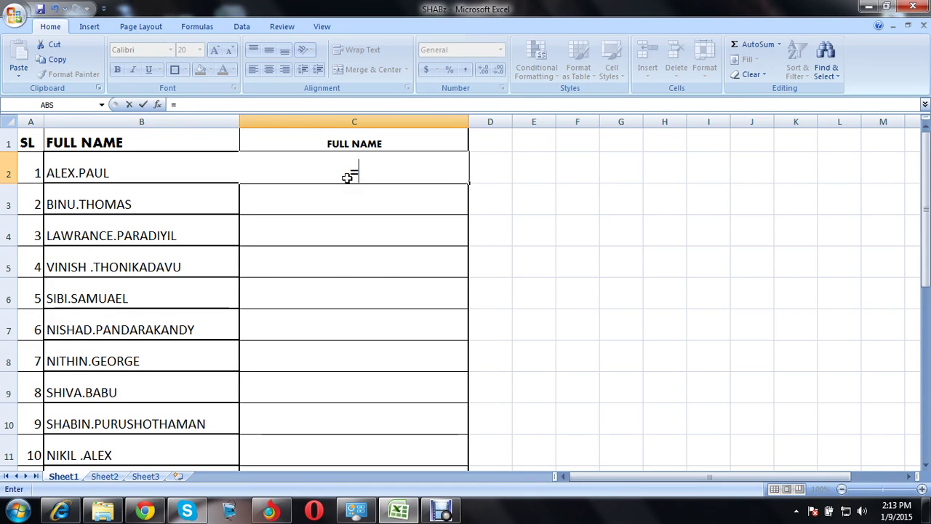
type("LOW")
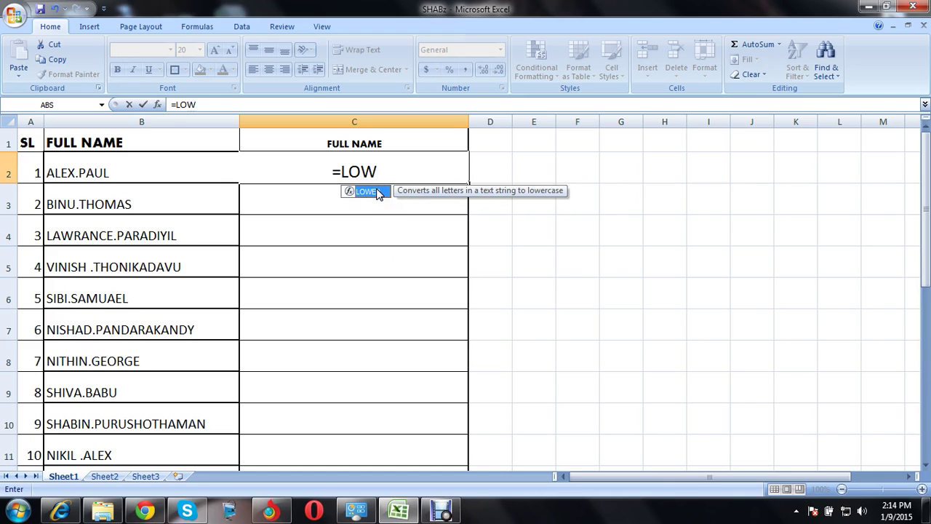
double_click(367, 192)
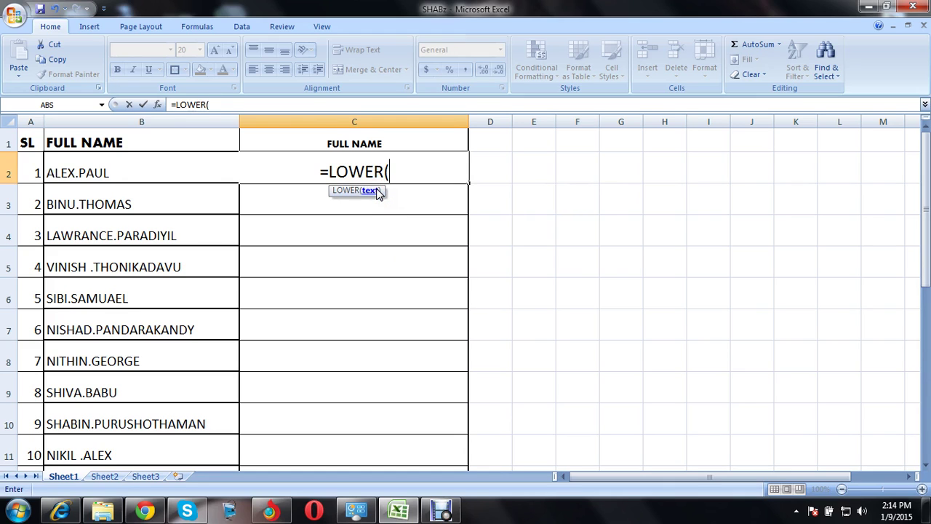
left_click(98, 172)
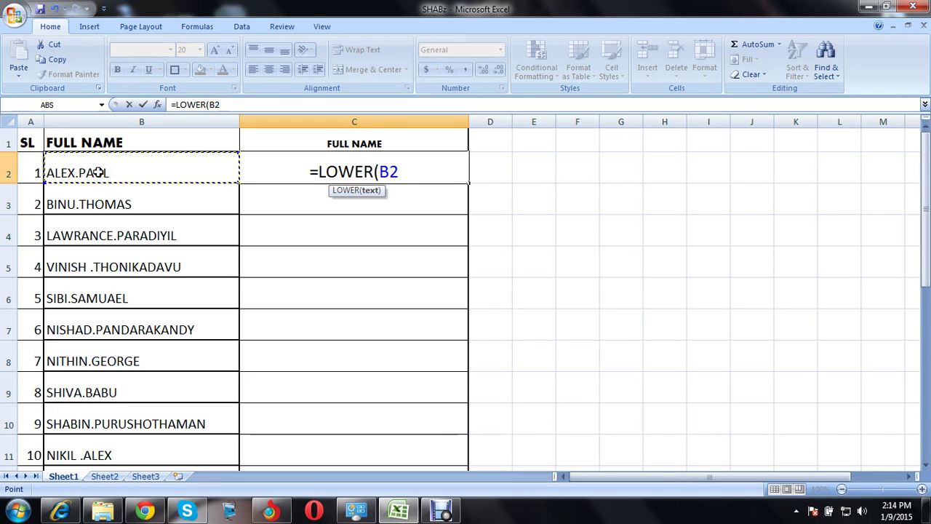
key("Return")
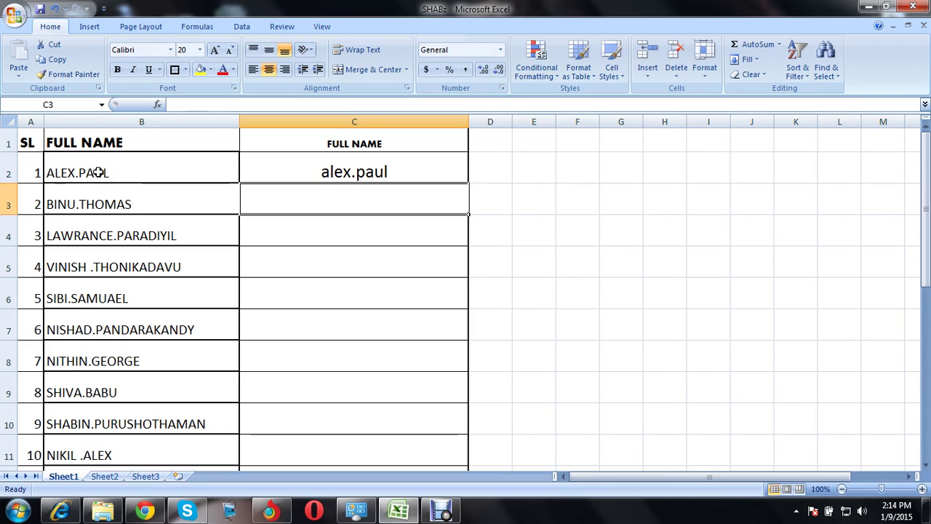
Step: Fill the LOWER formula from C2 down to C21 and check the converted names through the last row
left_click(343, 174)
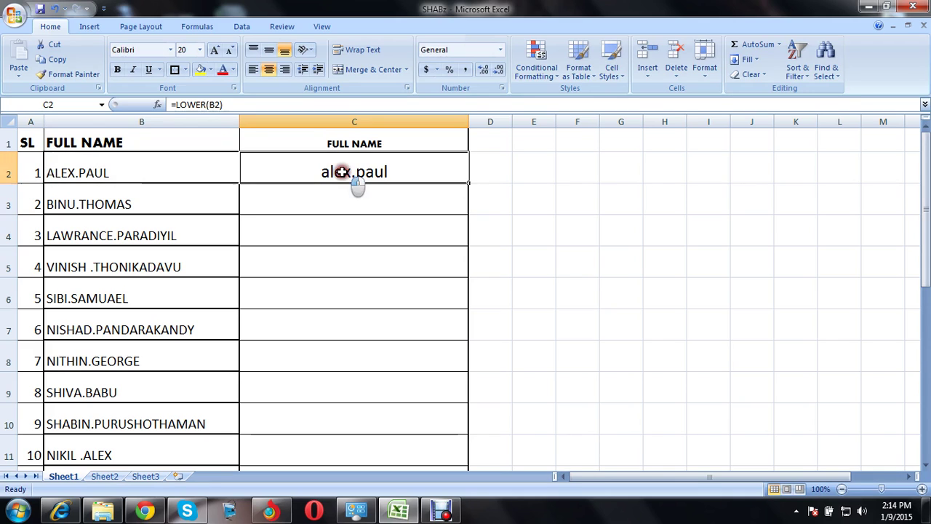
left_click(338, 215)
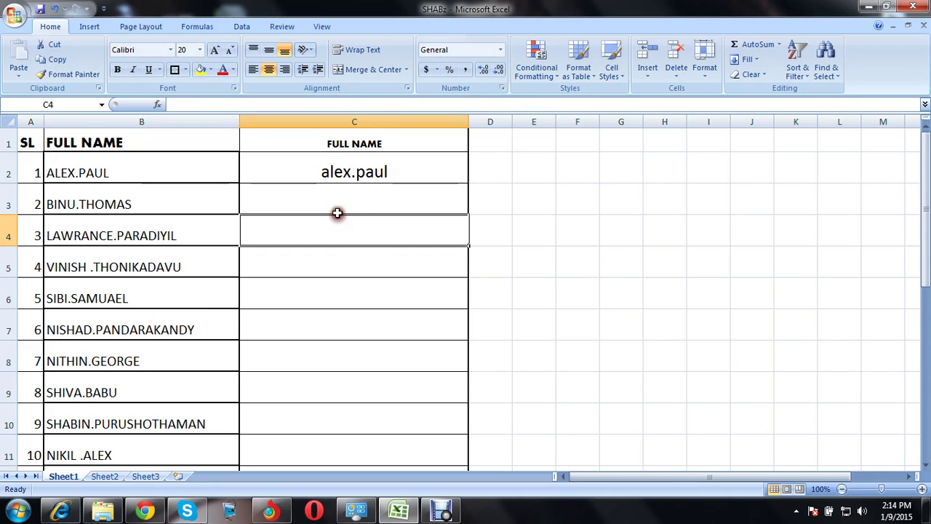
left_click(363, 171)
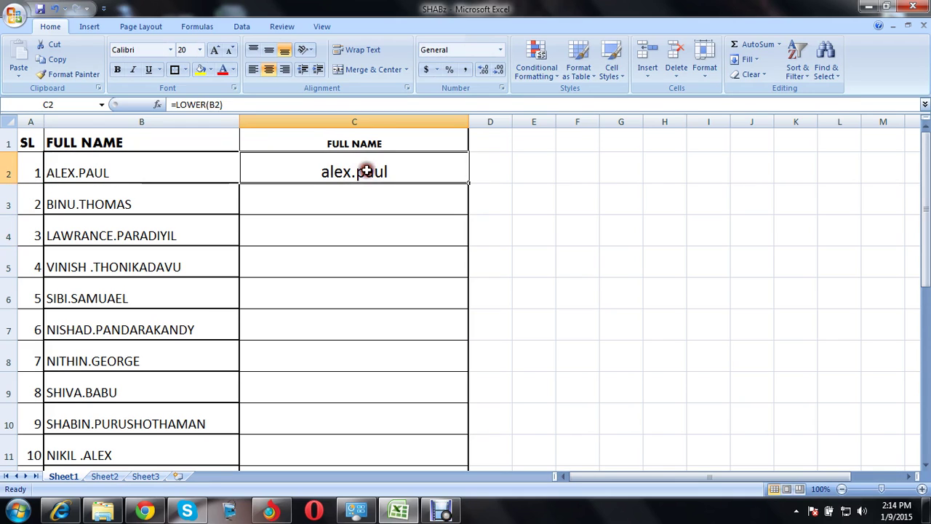
double_click(466, 182)
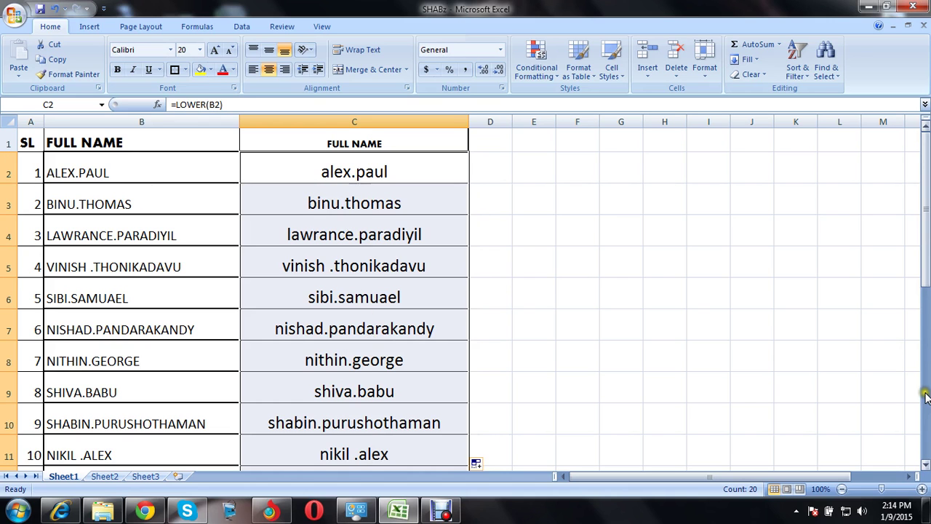
left_click(925, 464)
left_click_drag(925, 464, 926, 464)
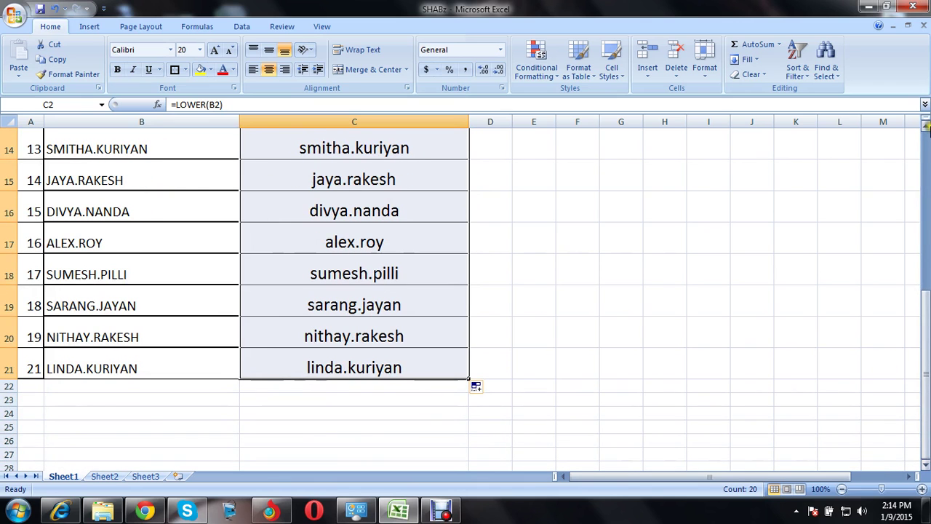
left_click_drag(925, 127, 926, 129)
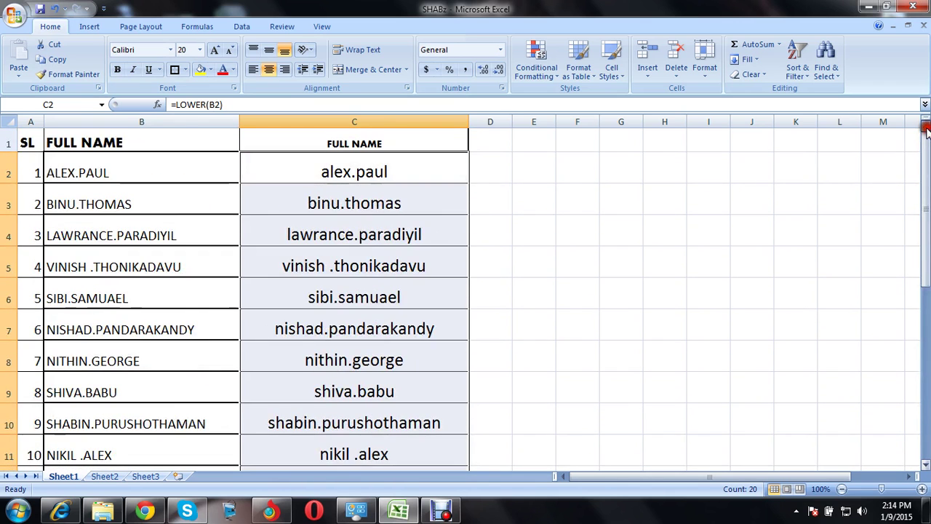
left_click(622, 218)
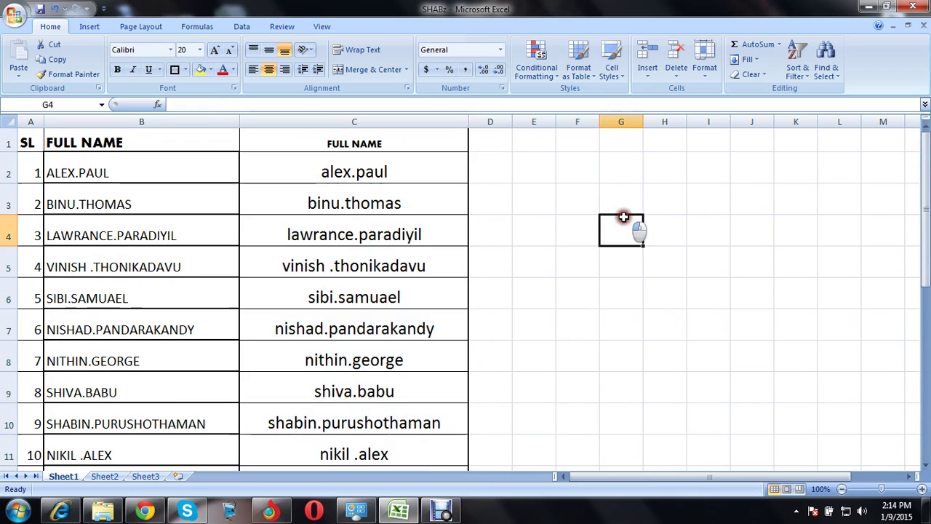
Step: Clear the LOWER formulas from C2:C21
left_click(113, 153)
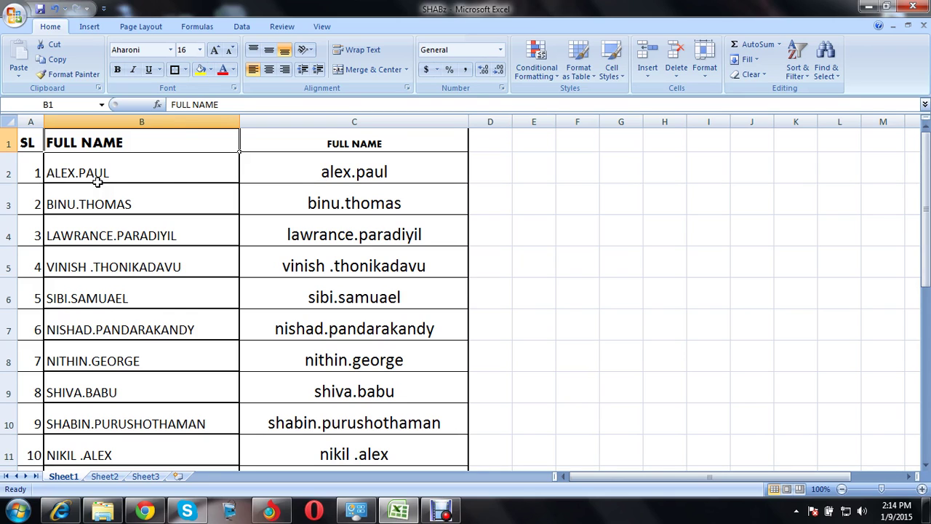
left_click(341, 175)
key("ctrl+shift+Down")
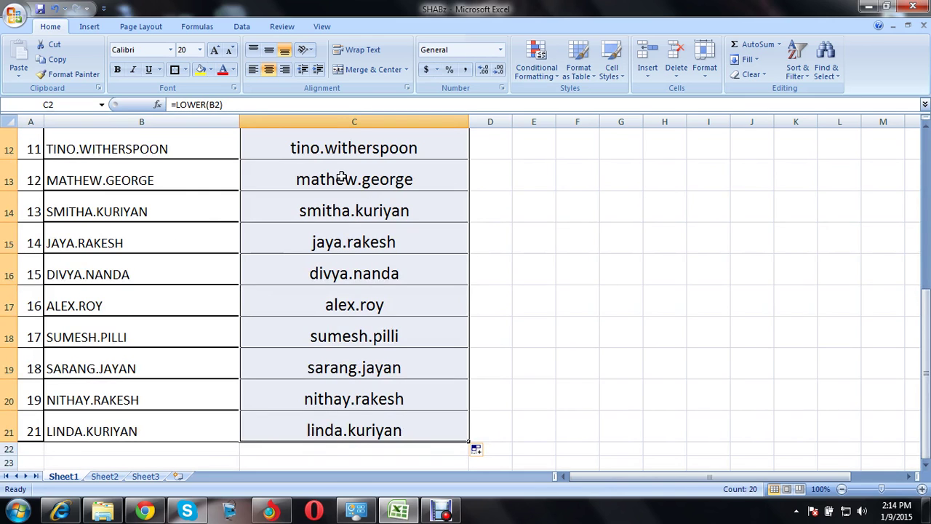
key("Delete")
scroll(341, 176, "up", 4)
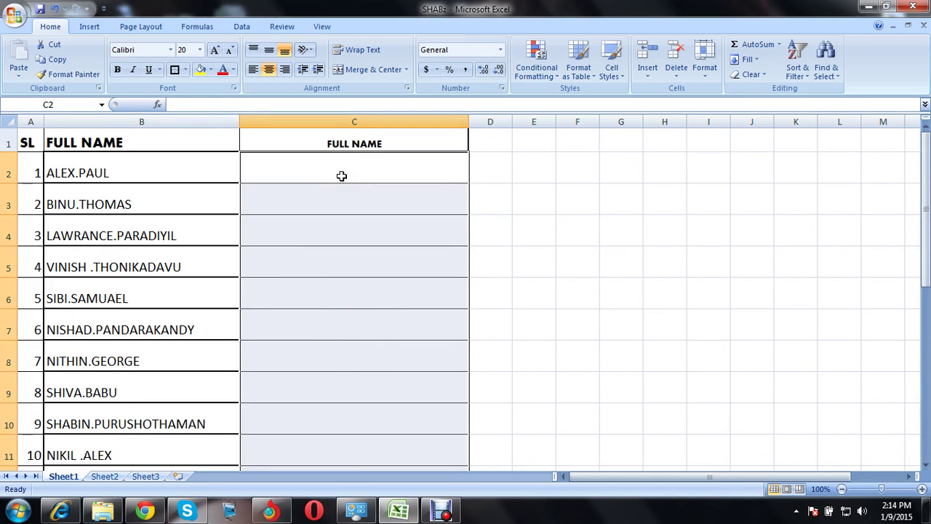
Step: Enter a PROPER formula in cell C2 that capitalizes the first letter of each word of the name in B2
type("=")
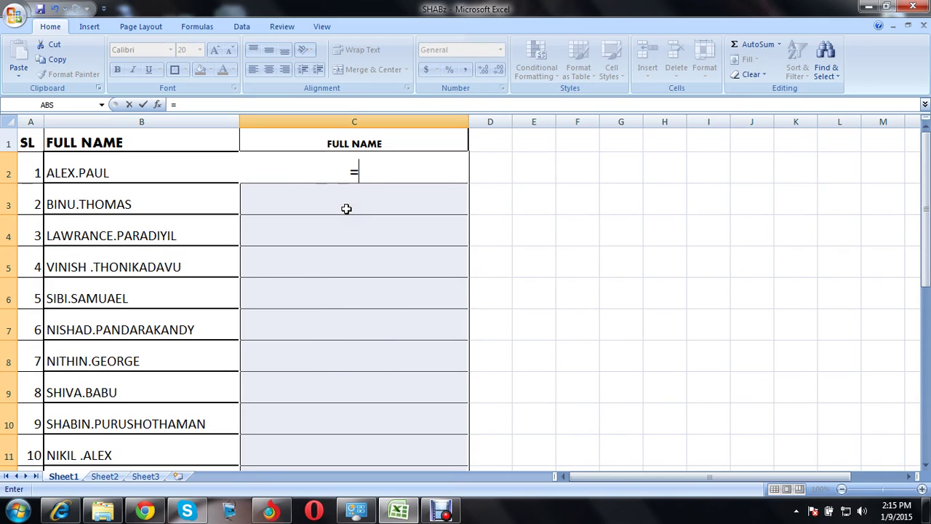
type("P")
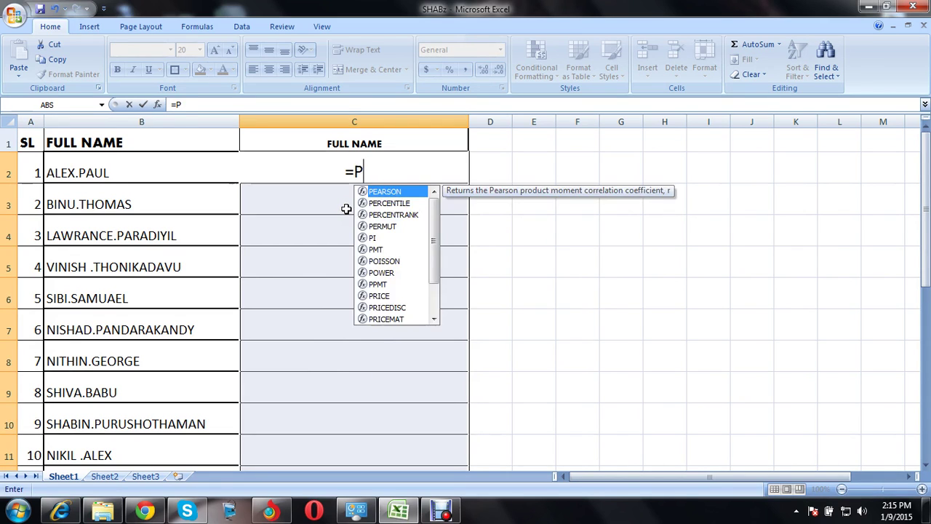
type("ROP")
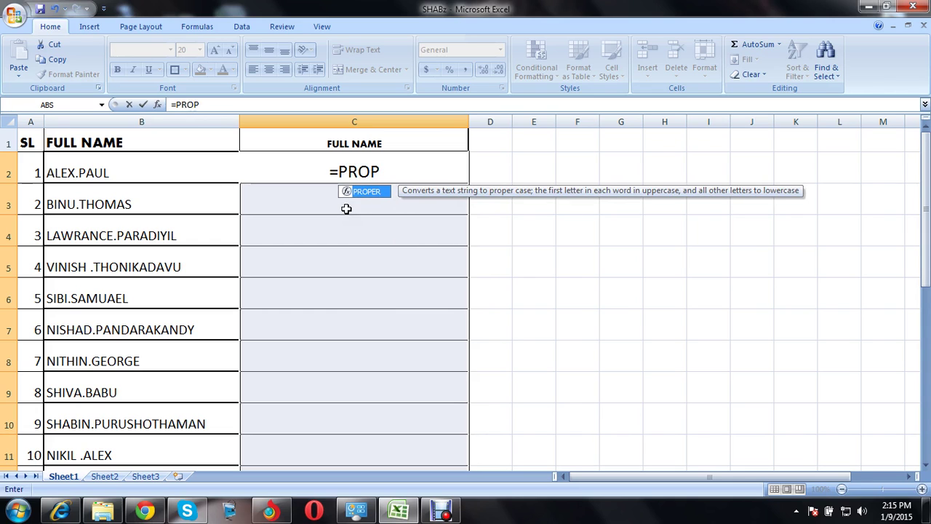
double_click(367, 192)
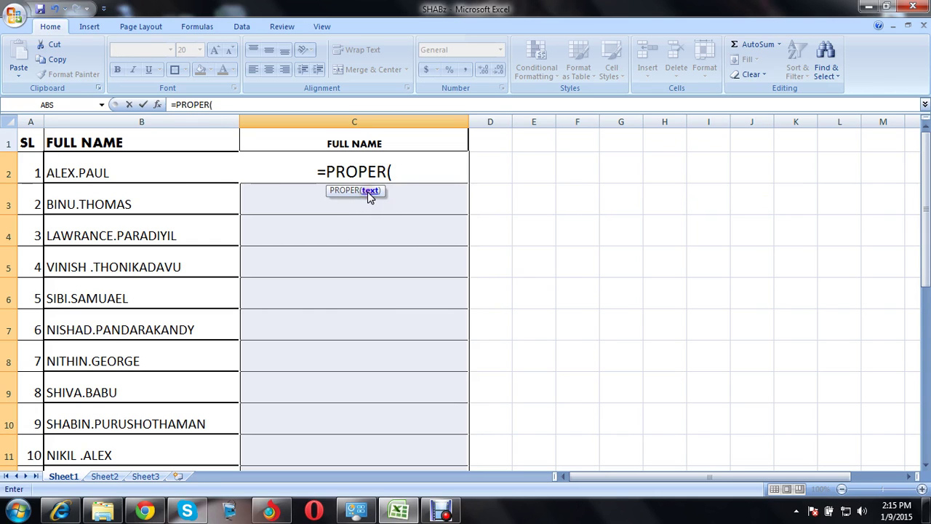
left_click(154, 175)
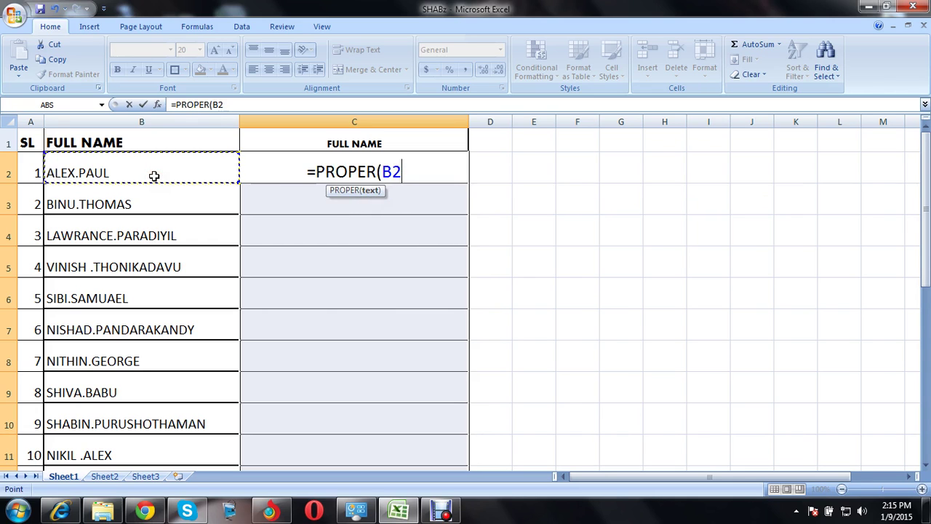
key("Return")
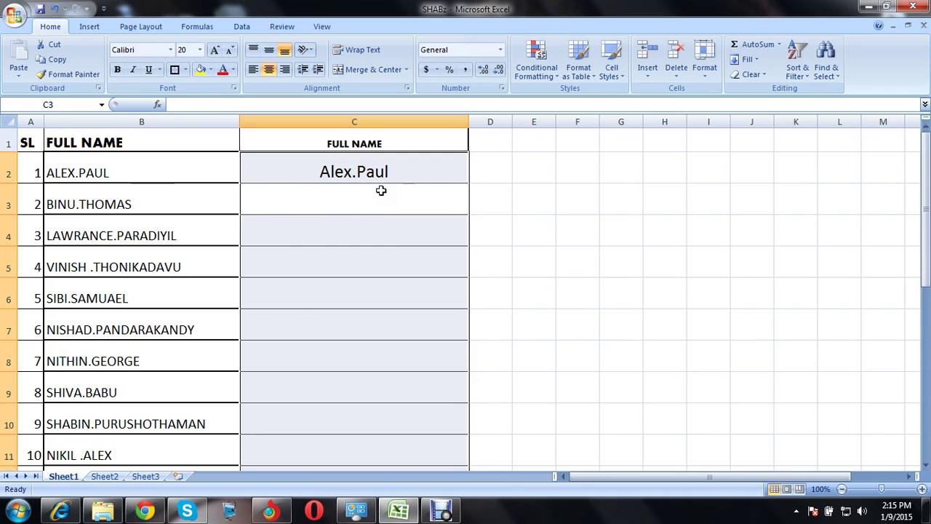
Step: Fill the PROPER formula from C2 down to C21 and compare the converted names with the originals in column B
left_click(405, 171)
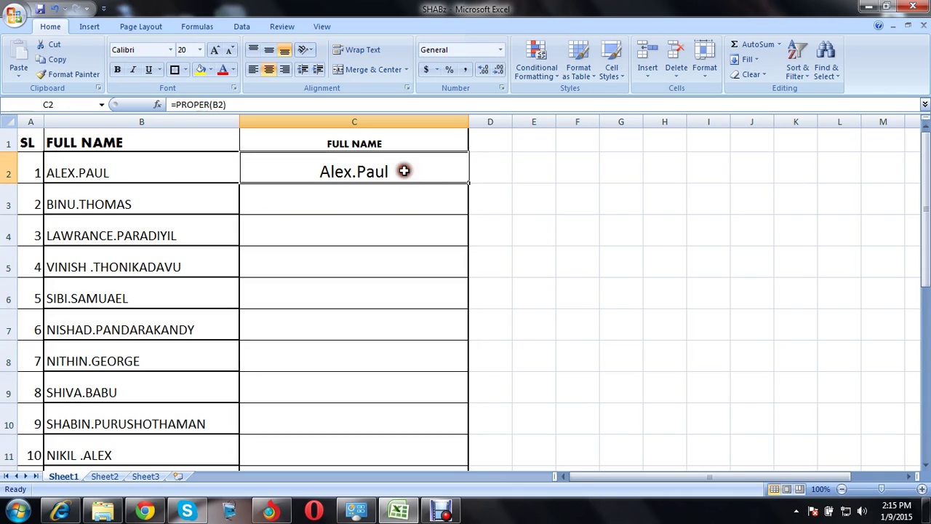
double_click(467, 182)
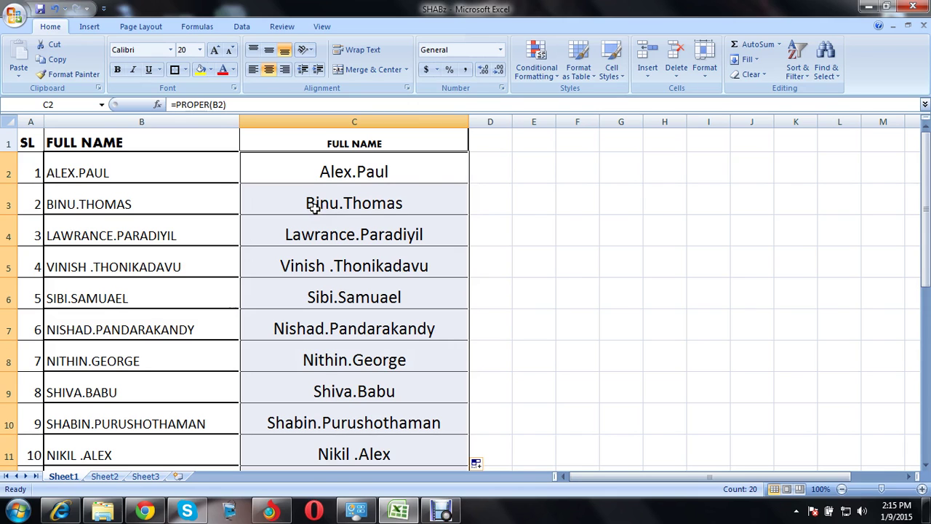
left_click(350, 206)
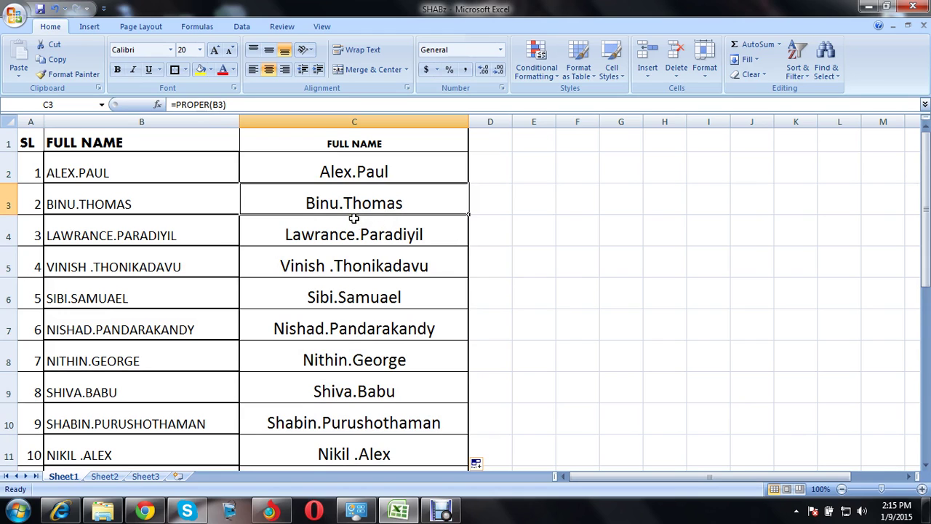
left_click_drag(354, 218, 378, 250)
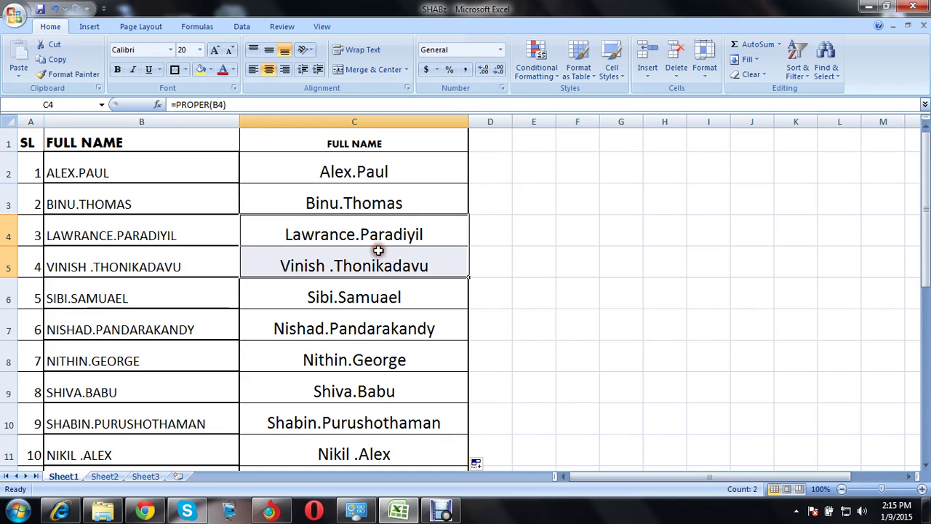
left_click(154, 171)
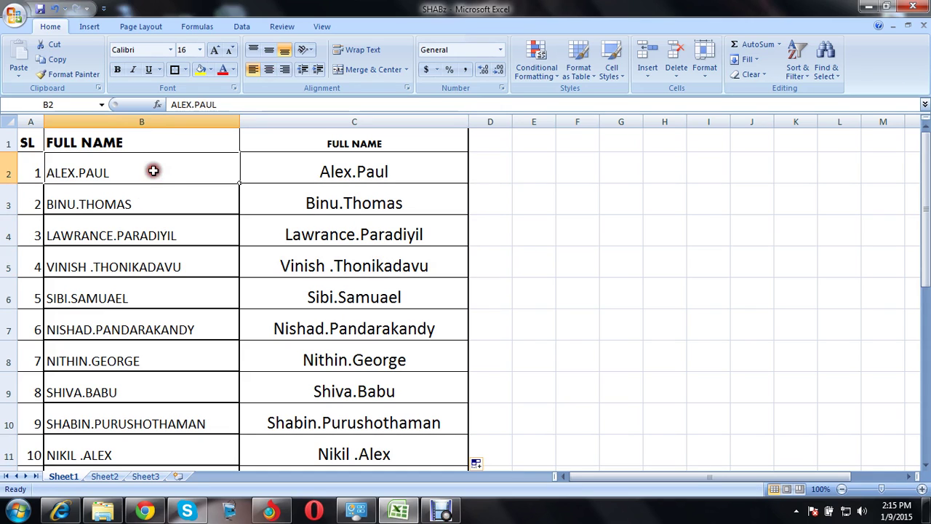
Step: Clear the PROPER formulas from C2:C21
left_click(346, 164)
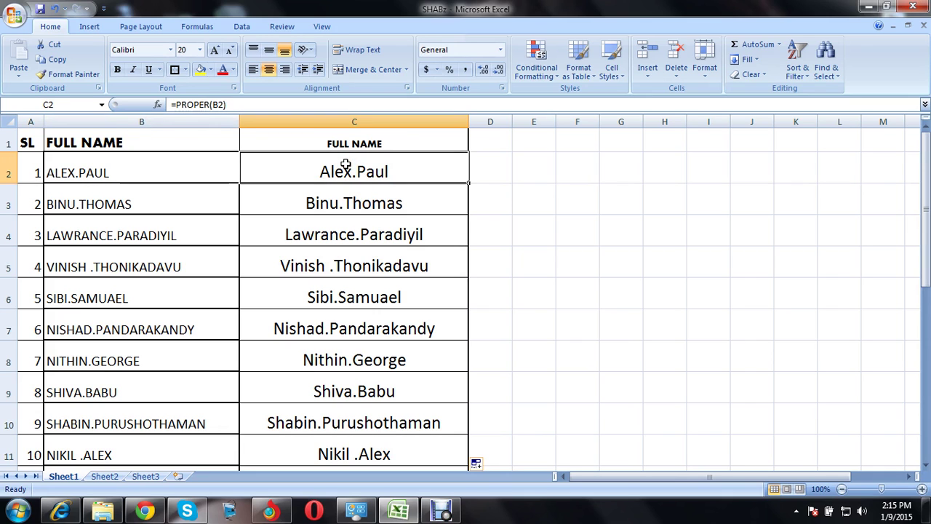
left_click_drag(346, 165, 341, 501)
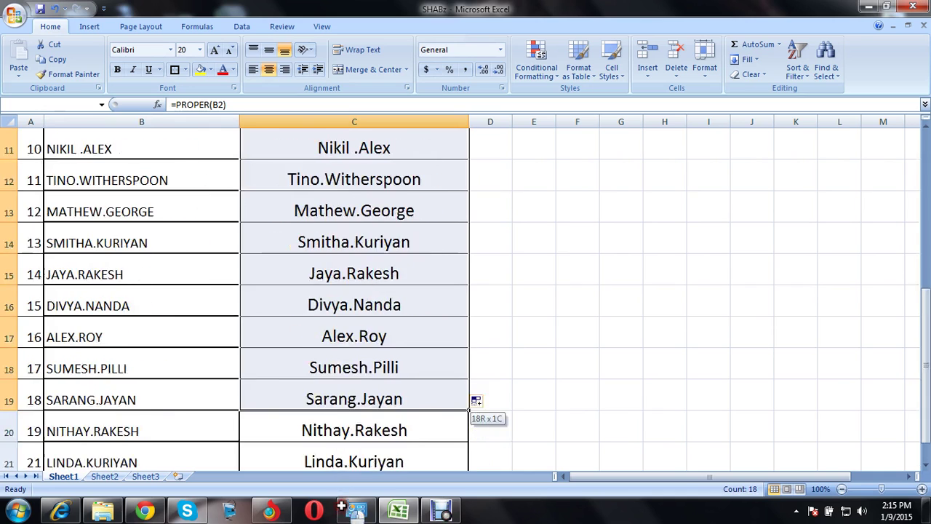
left_click_drag(469, 411, 471, 445)
key("Delete")
scroll(471, 436, "up", 4)
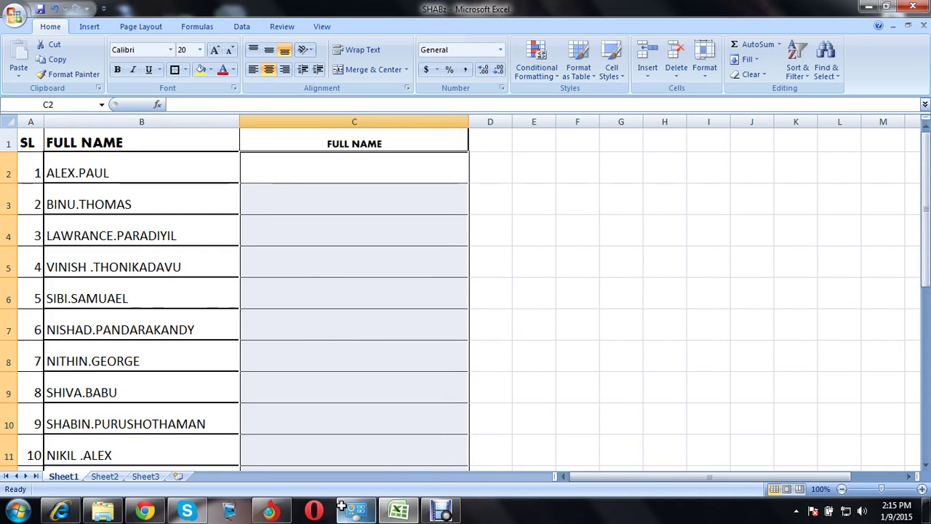
Step: Enter the formula =UPPER(B2) in cell C2 to convert the name in B2 to all uppercase letters
left_click(356, 176)
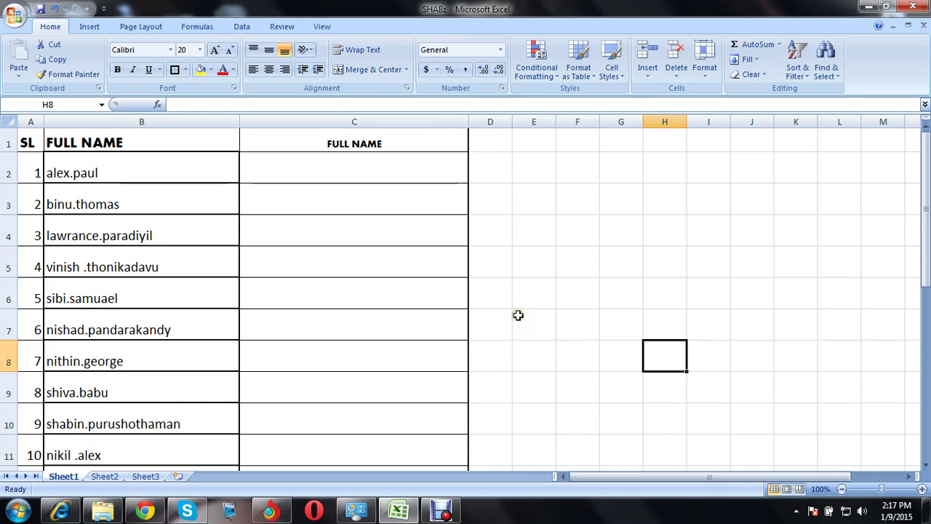
left_click(365, 167)
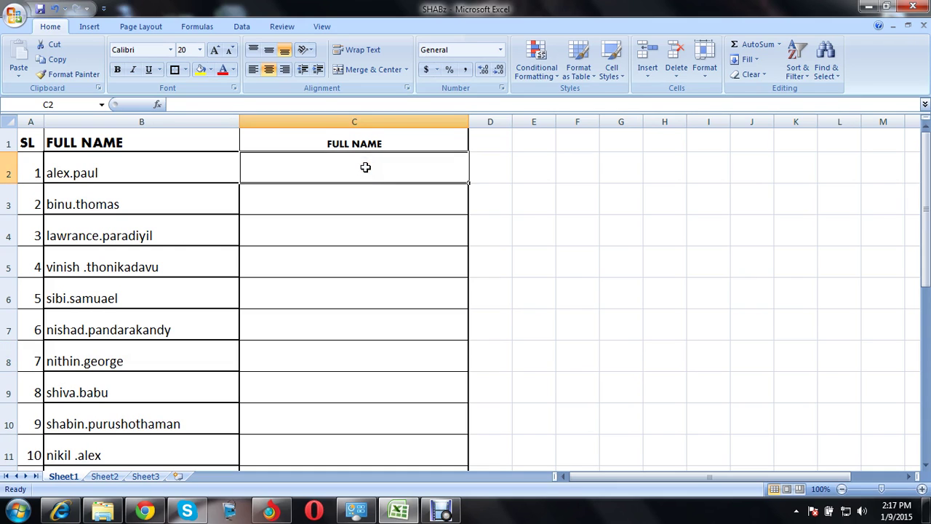
type("=")
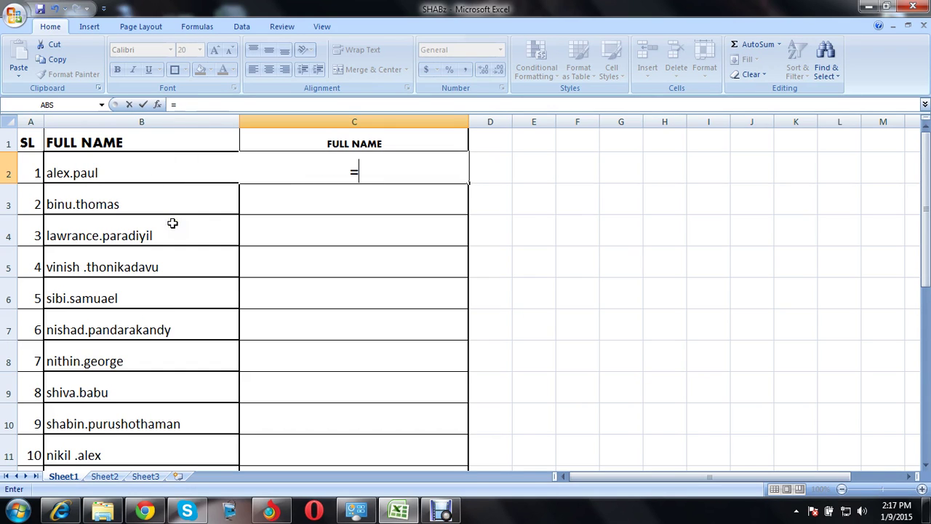
type("UP")
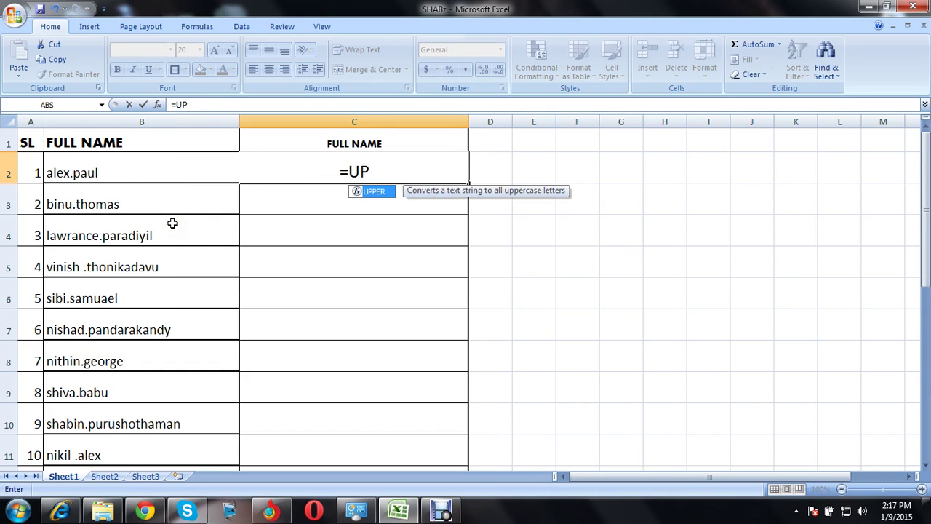
type("P")
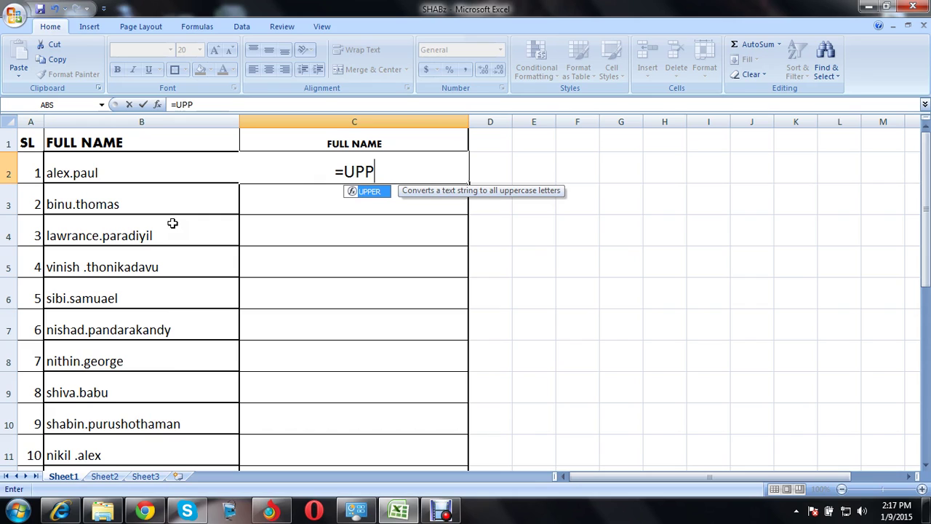
double_click(373, 192)
left_click(125, 171)
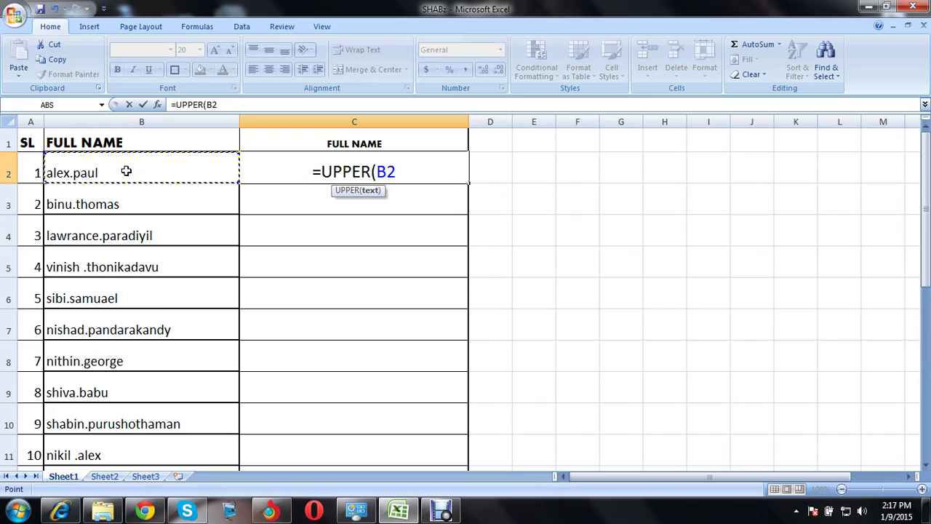
key("Return")
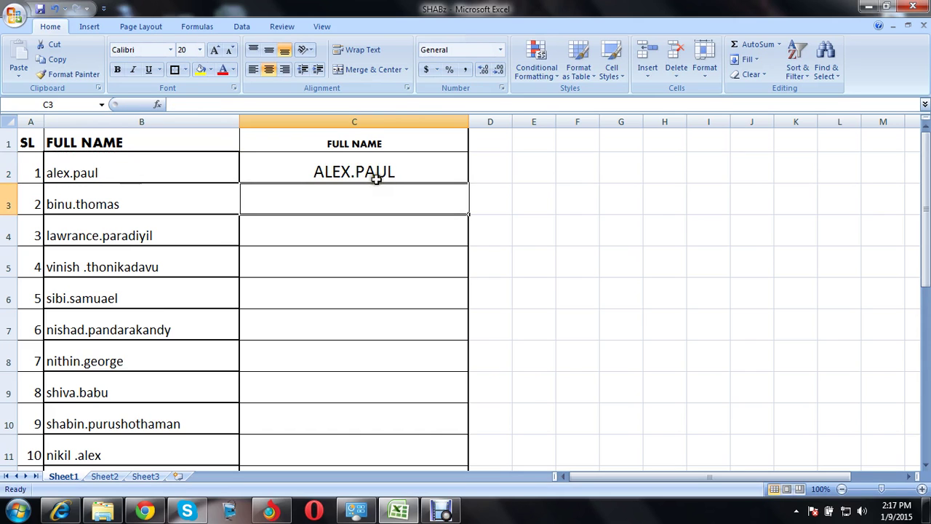
Step: Fill the UPPER formula from C2 down to C21 and review the converted names through the last row
left_click(408, 158)
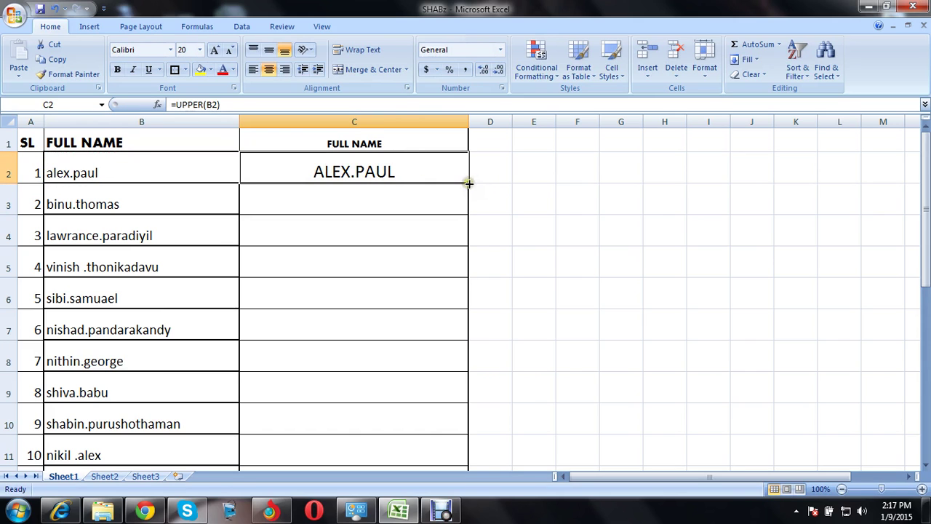
double_click(469, 183)
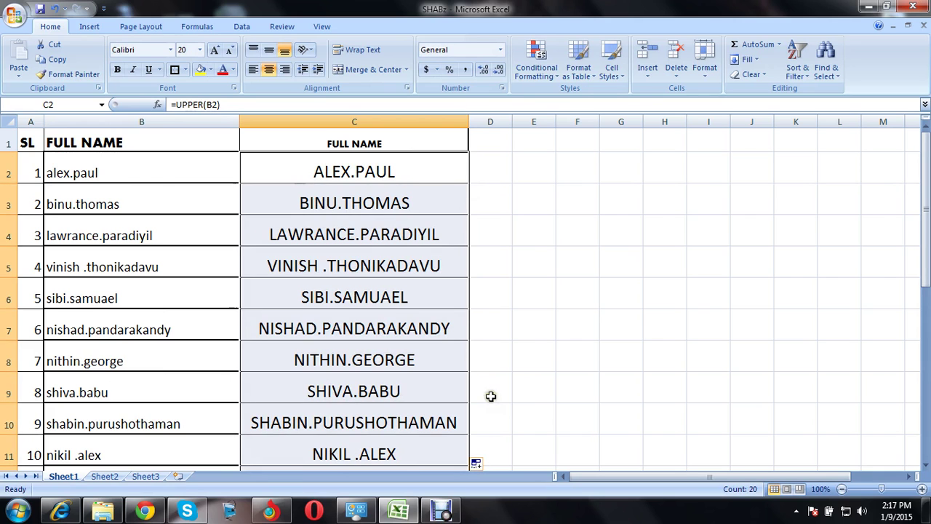
left_click(925, 466)
left_click(925, 465)
left_click(925, 457)
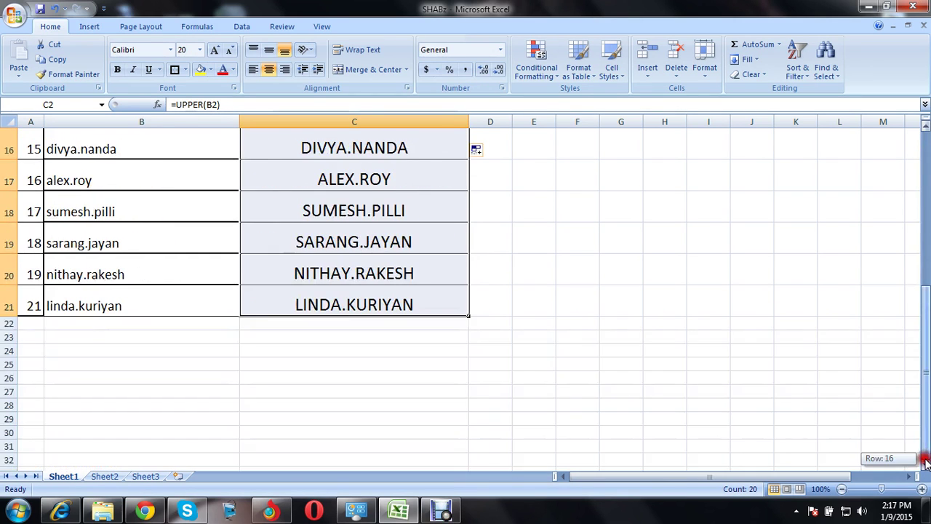
left_click(925, 125)
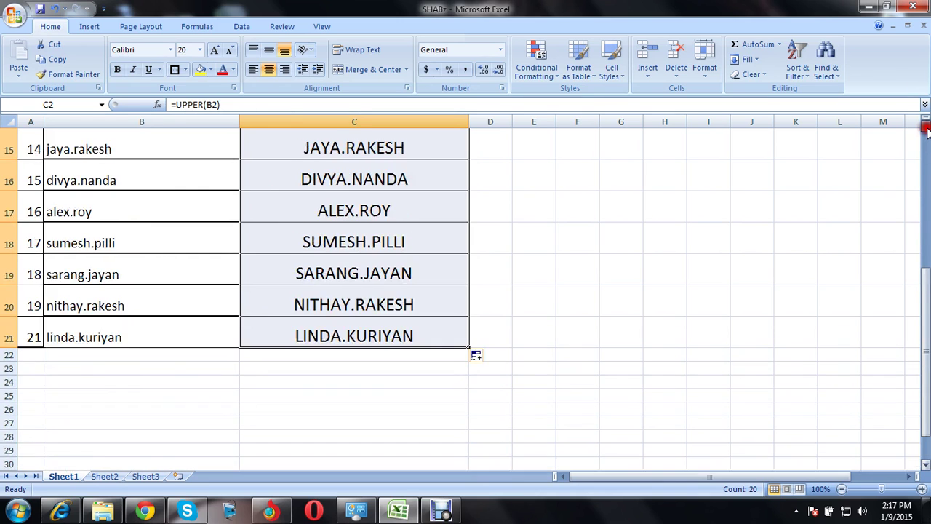
left_click_drag(926, 128, 925, 128)
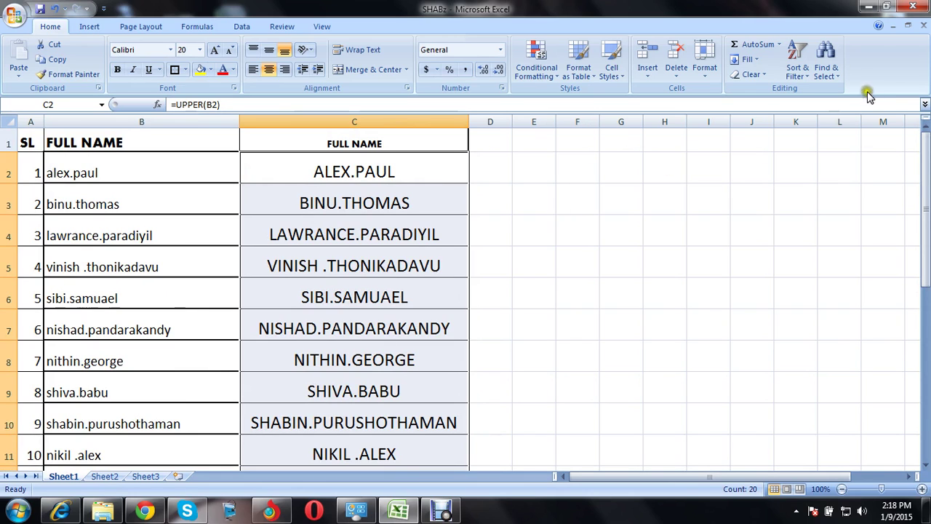
Step: Close the SHABz workbook and exit the program
left_click(914, 6)
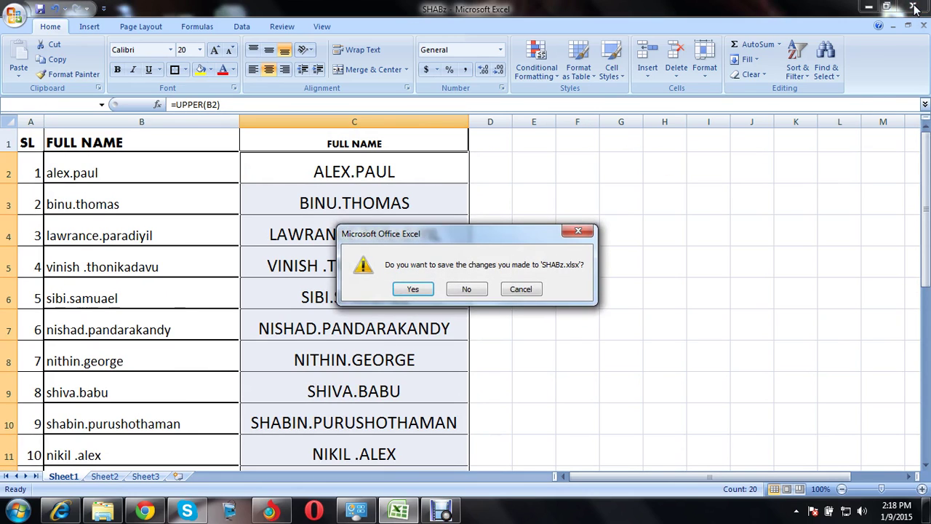